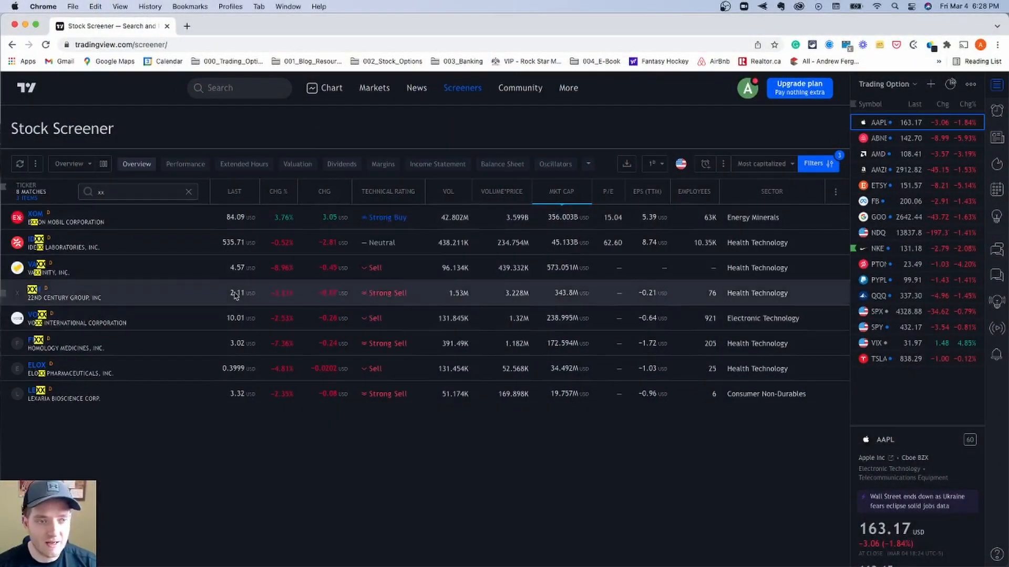
# - Clear the ticker search and limit the screener's symbol type filter to Common Stock only
pyautogui.click(188, 192)
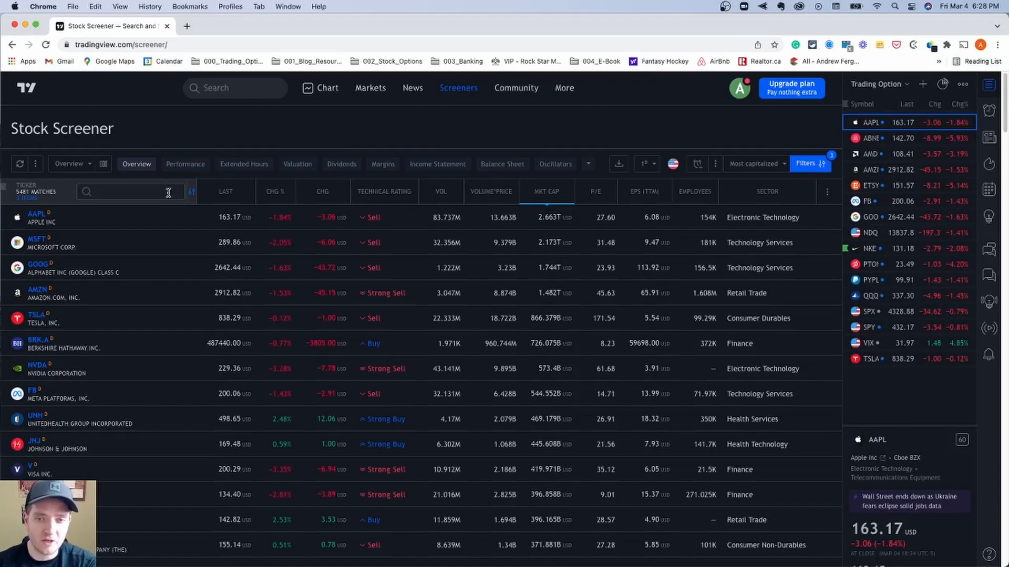
pyautogui.click(818, 163)
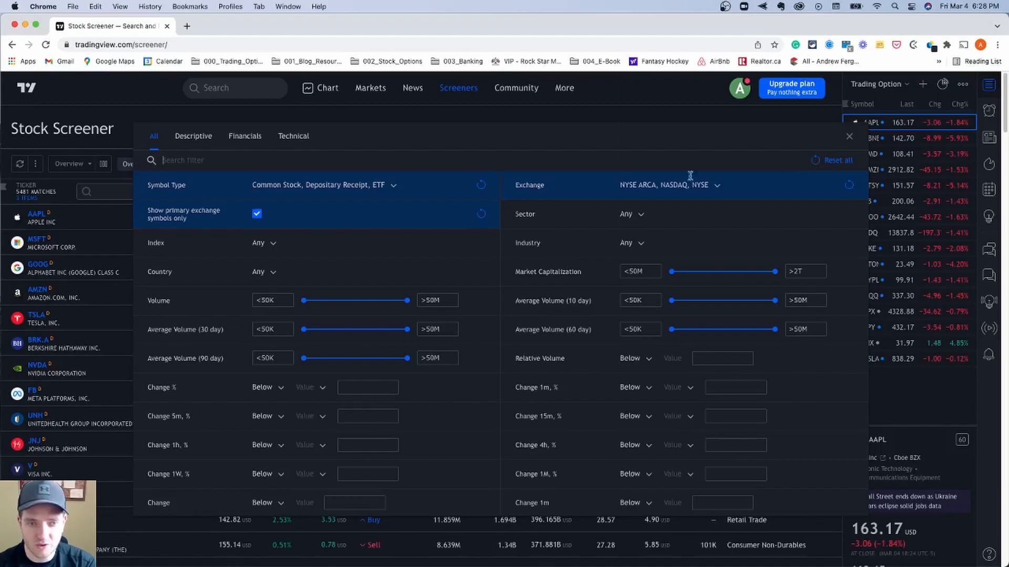
pyautogui.click(391, 185)
pyautogui.click(268, 228)
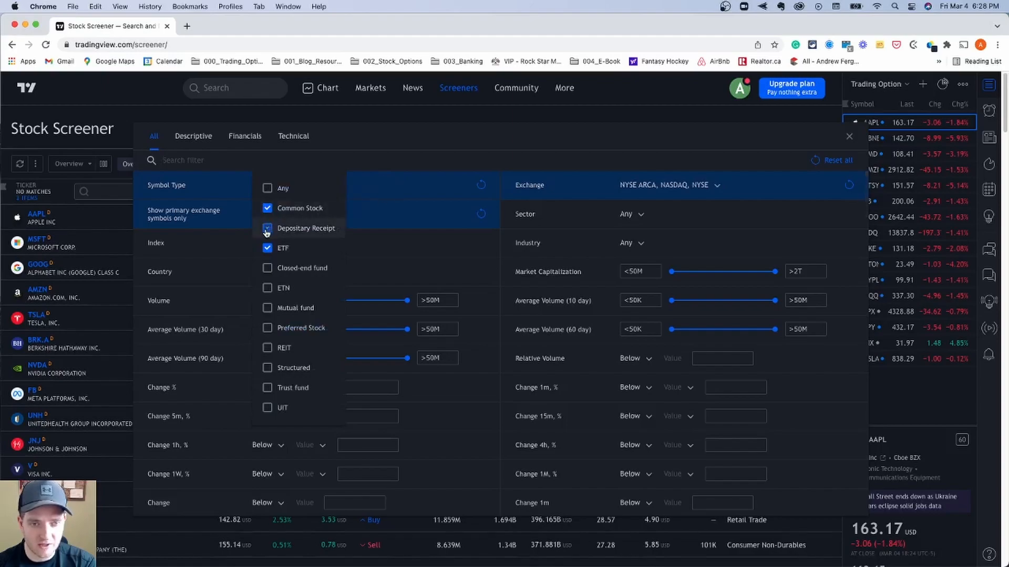
pyautogui.click(268, 248)
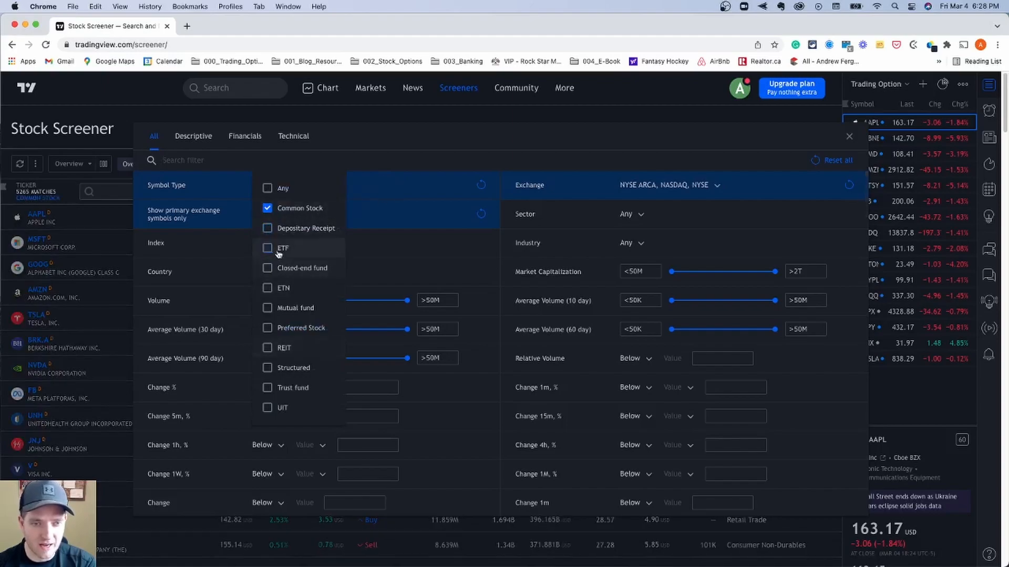
pyautogui.click(398, 250)
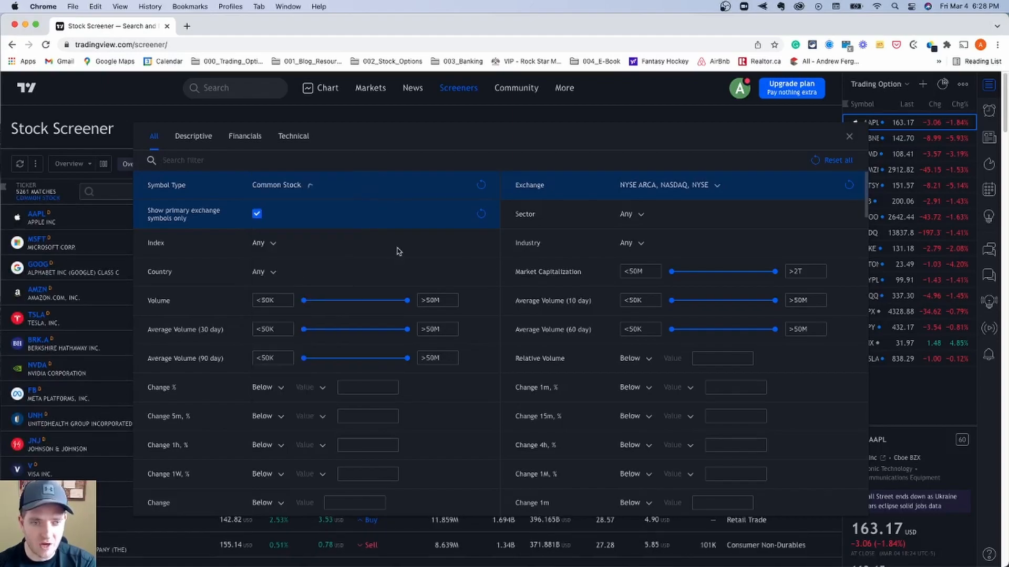
# - Keep the index filter at Any and restrict the country filter to United States
pyautogui.click(274, 244)
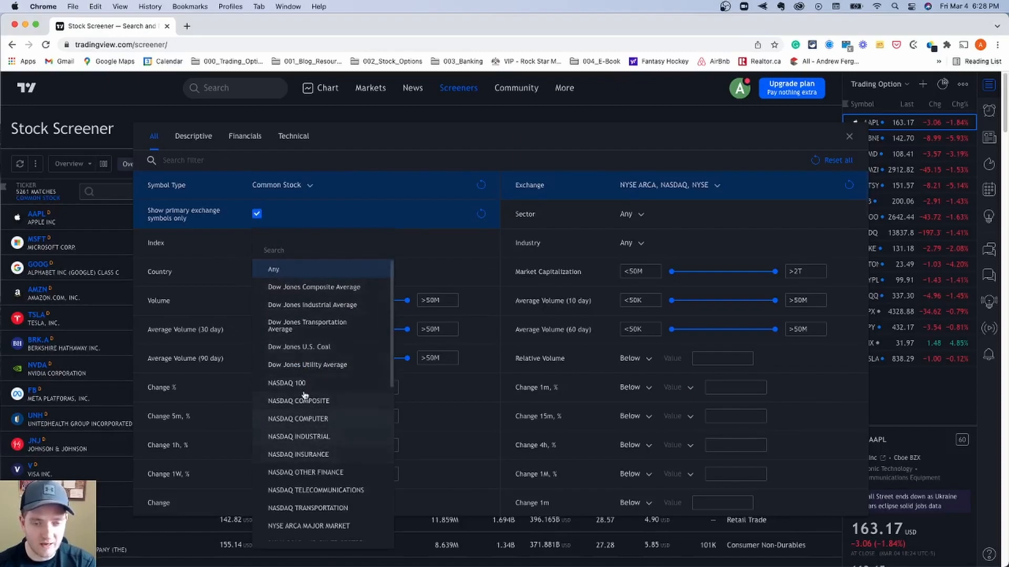
pyautogui.click(273, 269)
pyautogui.click(259, 272)
pyautogui.scroll(-20, 276, 347)
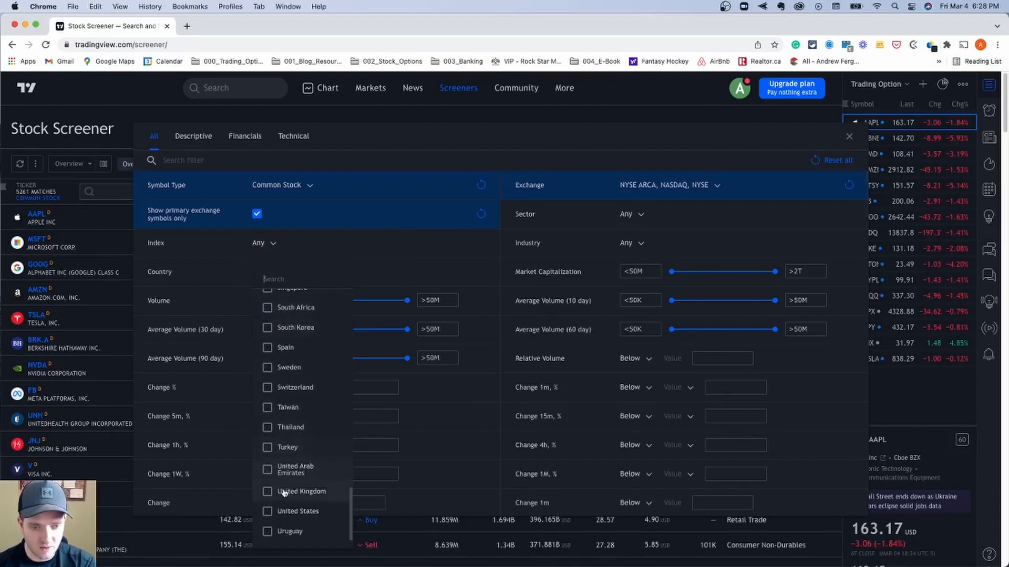
pyautogui.click(269, 512)
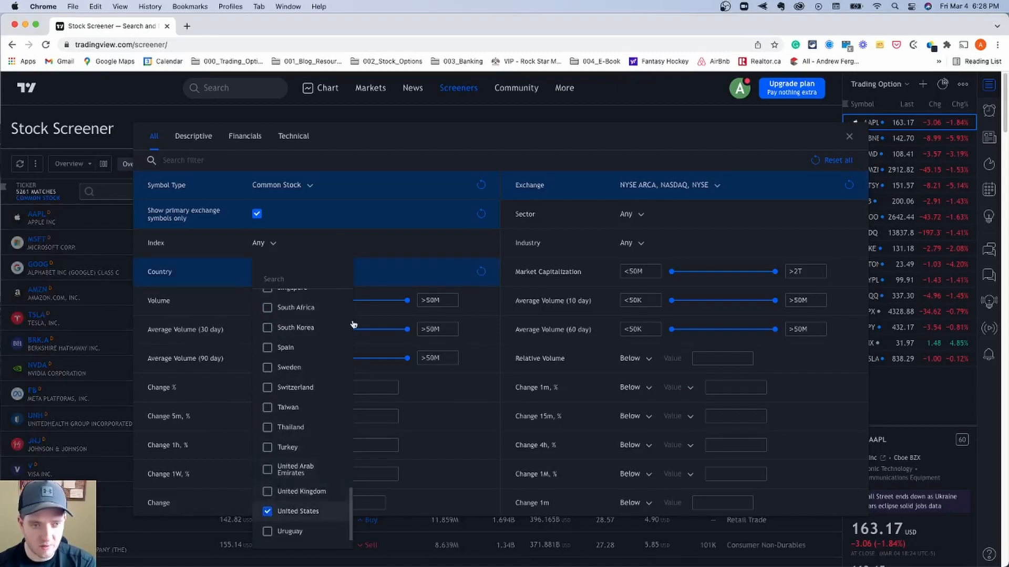
pyautogui.click(228, 276)
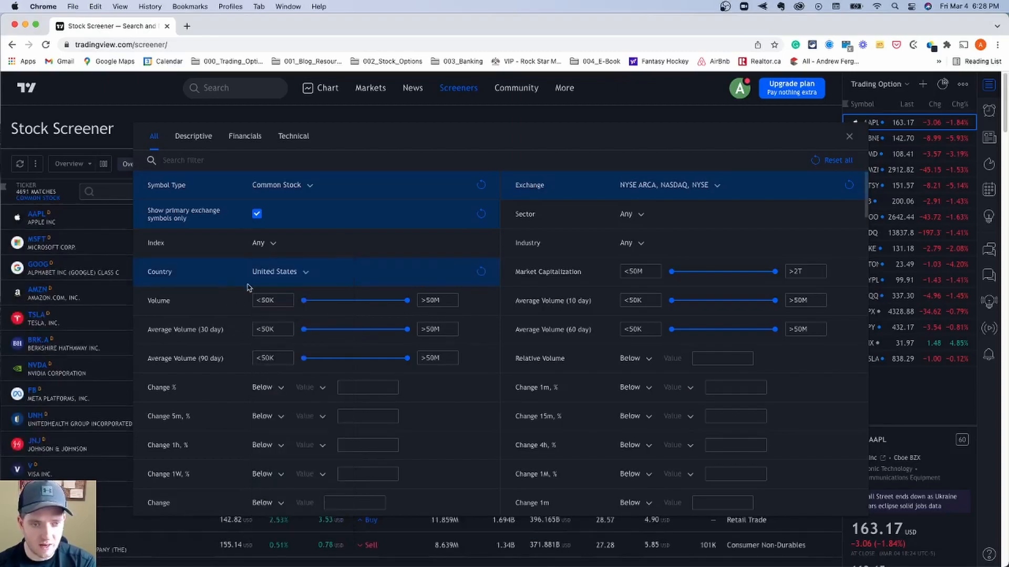
# - Set the minimum to 1M for Volume, Average Volume (30 day) and Average Volume (90 day)
pyautogui.doubleClick(301, 301)
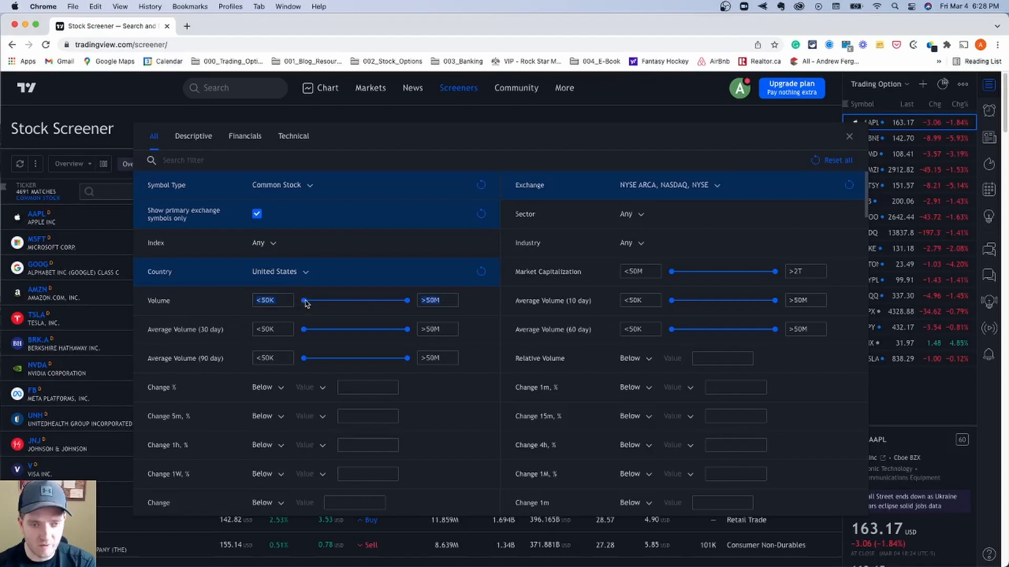
pyautogui.moveTo(304, 301); pyautogui.dragTo(351, 301)
pyautogui.moveTo(305, 330); pyautogui.dragTo(351, 330)
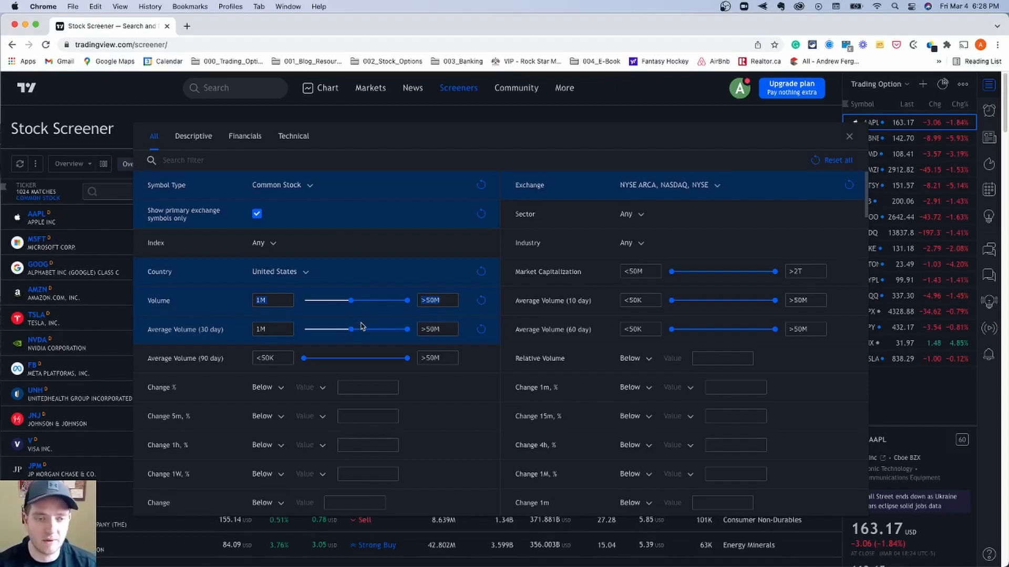
pyautogui.moveTo(303, 360); pyautogui.dragTo(351, 360)
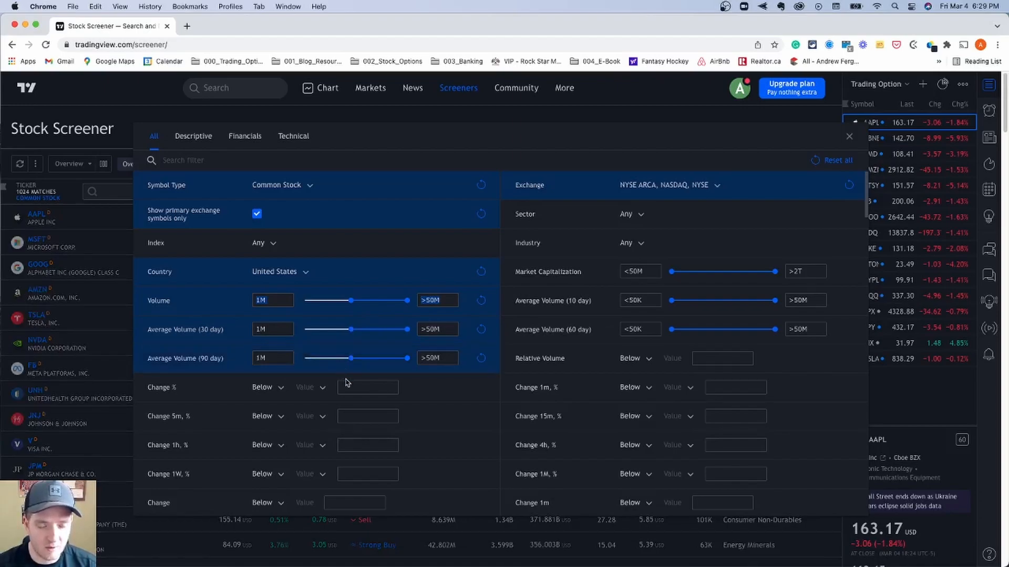
# - Look through the remaining filter criteria, from moving averages and financial figures to pre-market values
pyautogui.scroll(-2, 339, 351)
pyautogui.scroll(-15, 317, 359)
pyautogui.scroll(-12, 317, 358)
pyautogui.scroll(-6, 317, 358)
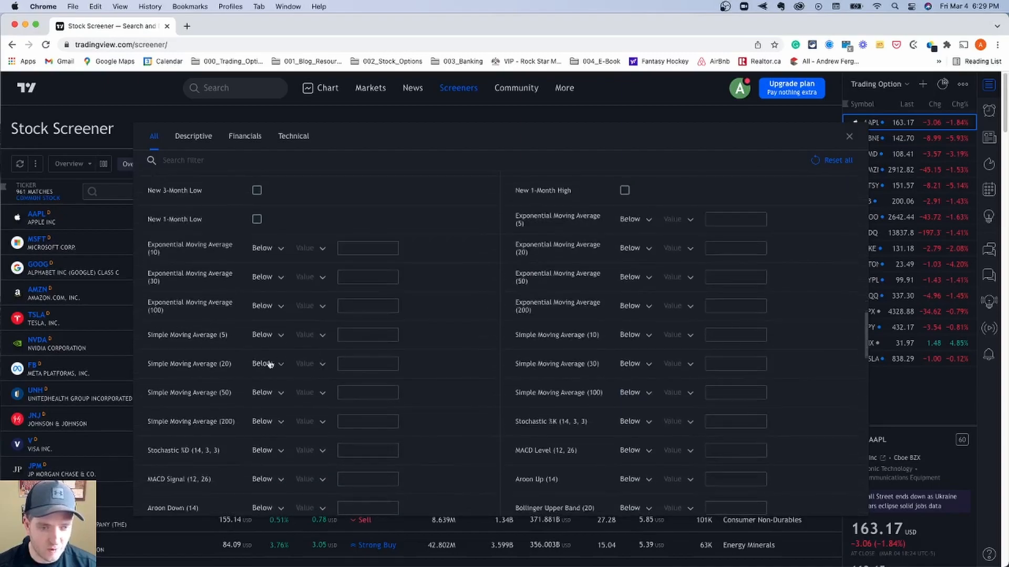
pyautogui.scroll(-5, 282, 364)
pyautogui.scroll(-8, 191, 236)
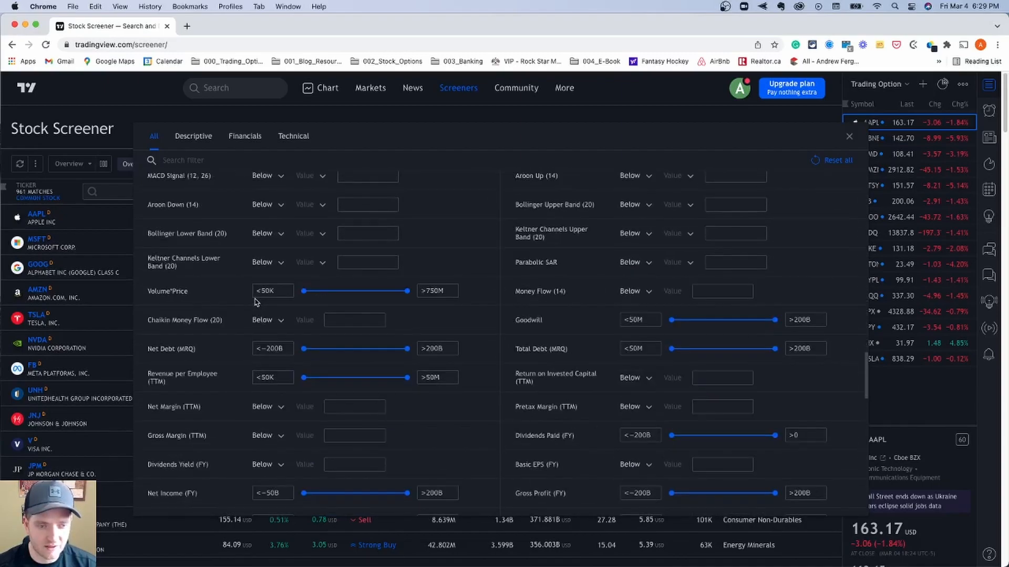
pyautogui.scroll(-5, 206, 286)
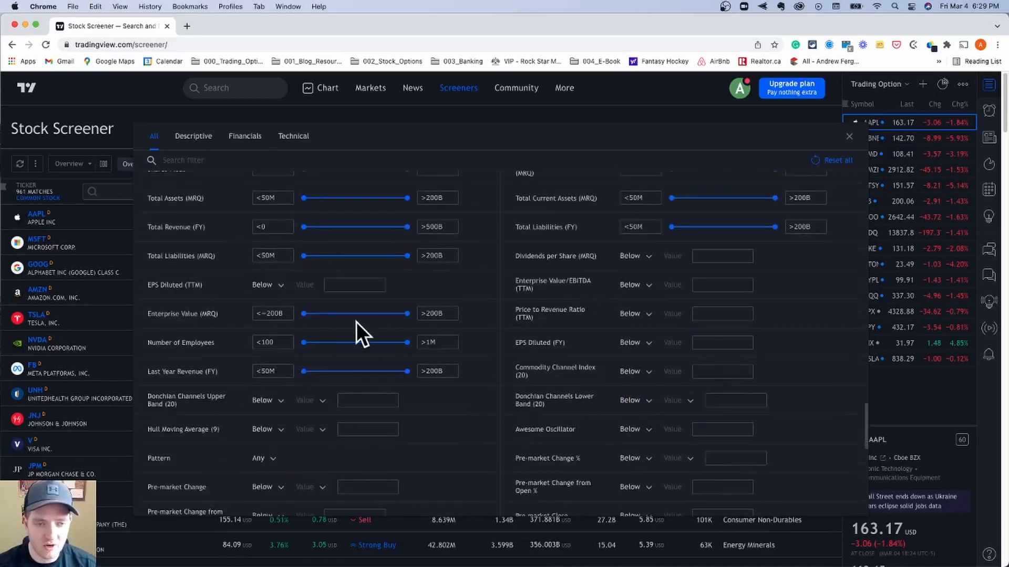
pyautogui.scroll(-3, 286, 347)
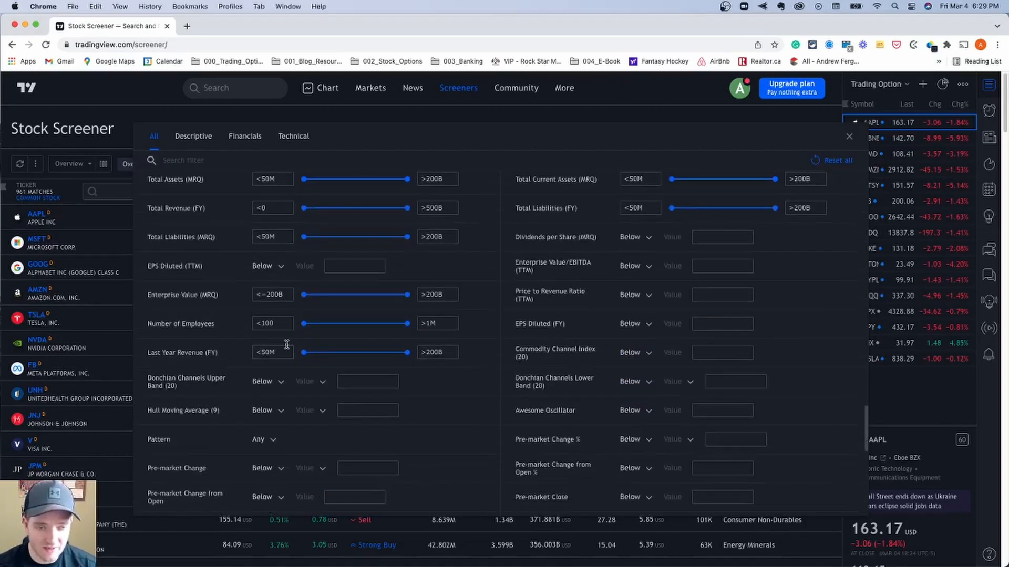
pyautogui.scroll(-2, 270, 360)
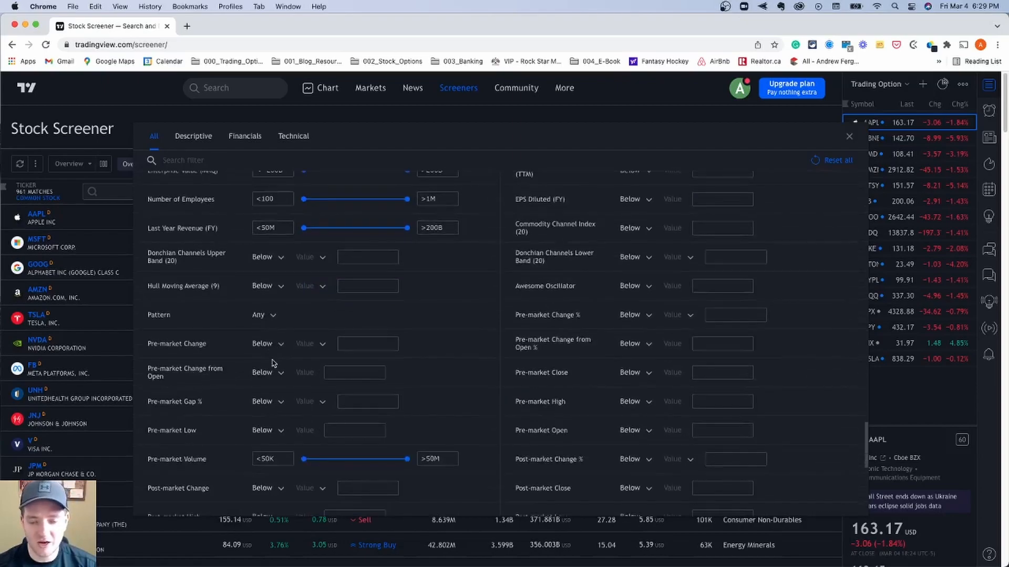
# - Filter the Open price to Above 50
pyautogui.scroll(15, 272, 363)
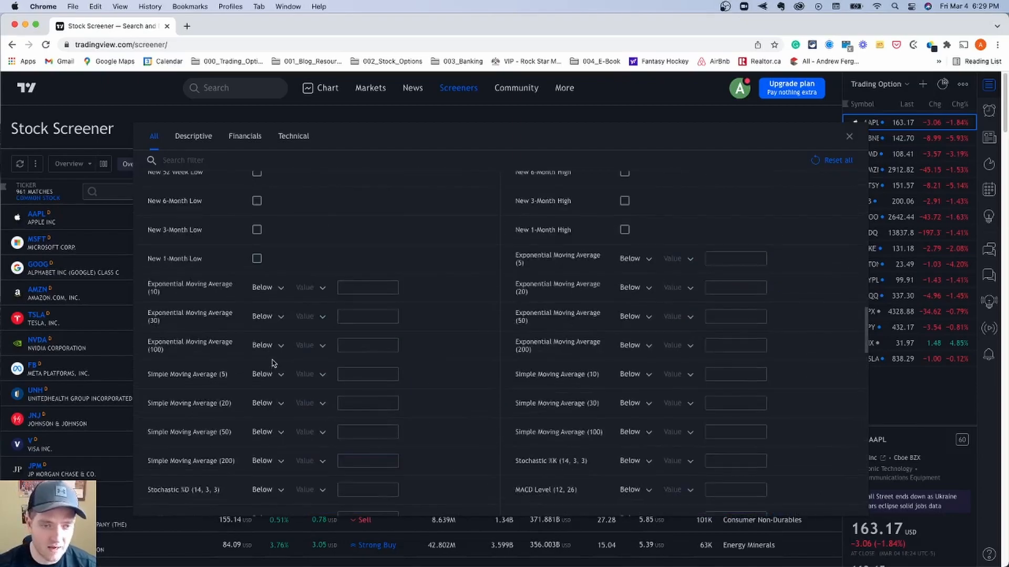
pyautogui.scroll(-2, 272, 363)
pyautogui.scroll(1, 267, 288)
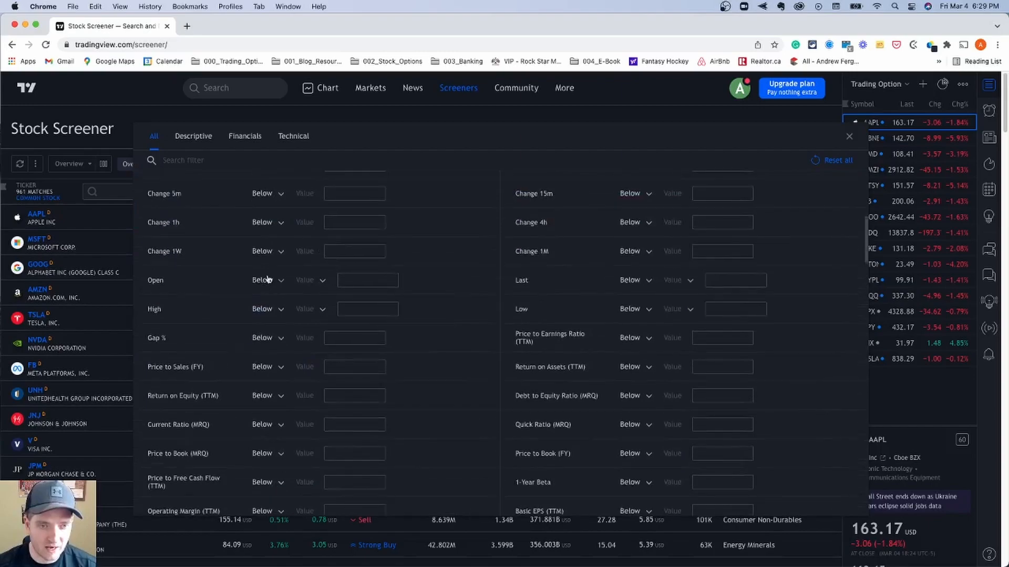
pyautogui.click(282, 282)
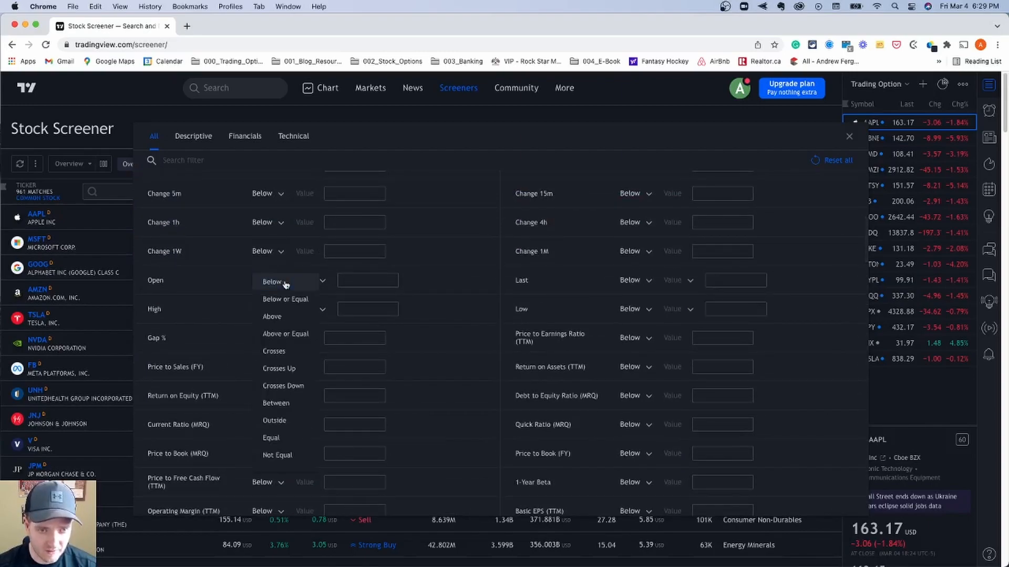
pyautogui.click(284, 316)
pyautogui.click(355, 282)
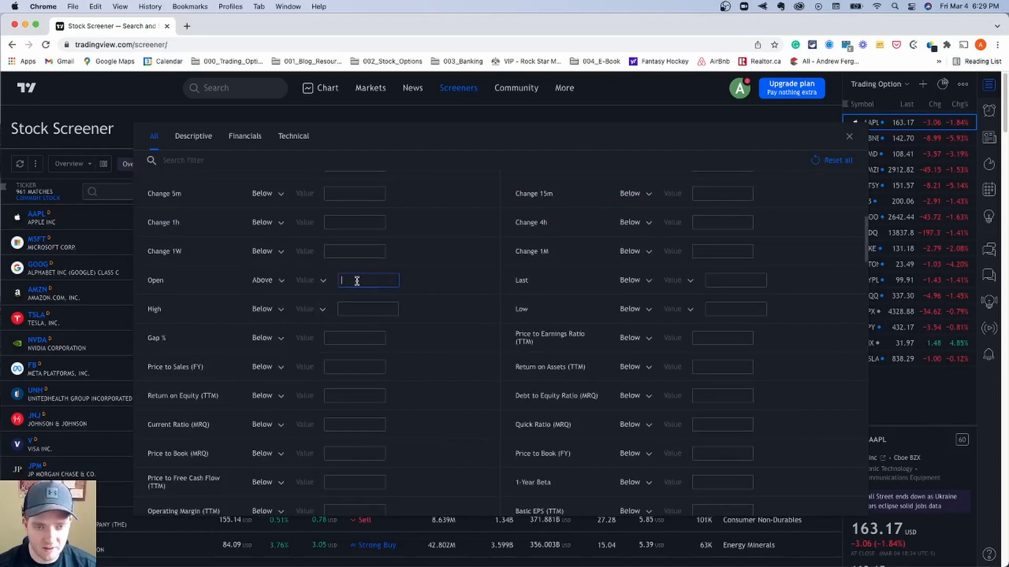
pyautogui.write('50')
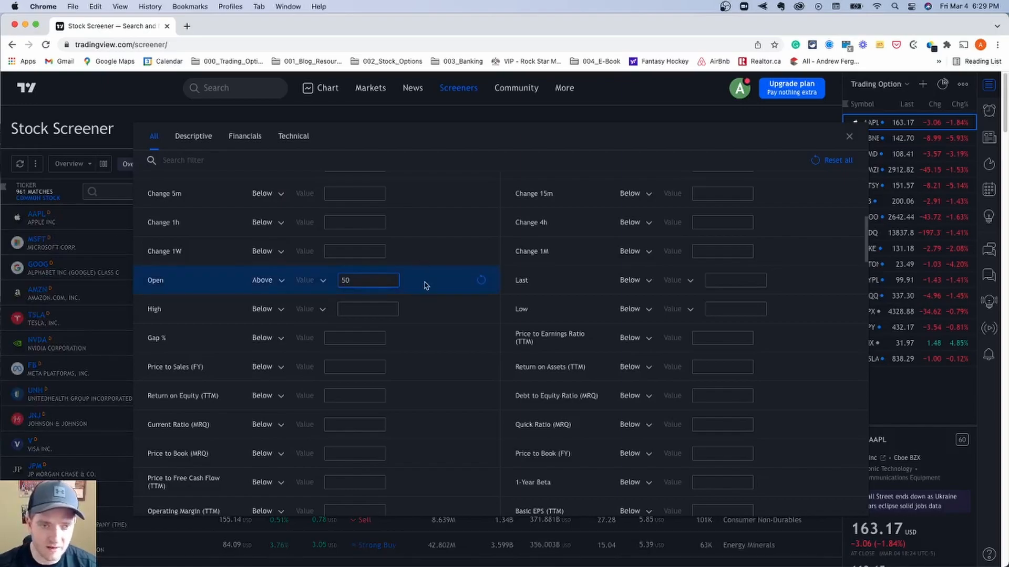
pyautogui.scroll(1, 584, 218)
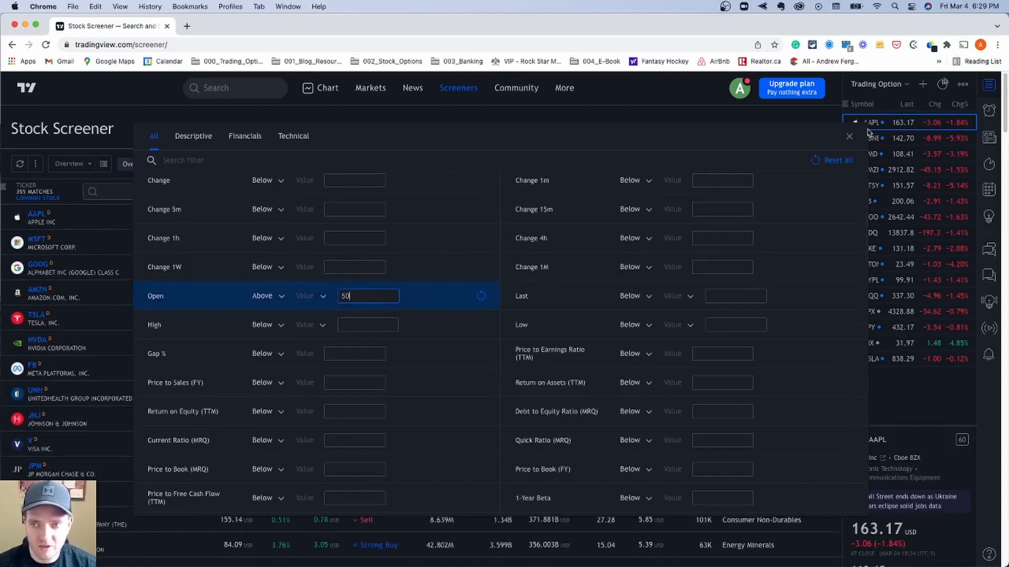
# - Close the filters and sort the screener results by last price from lowest to highest
pyautogui.click(849, 136)
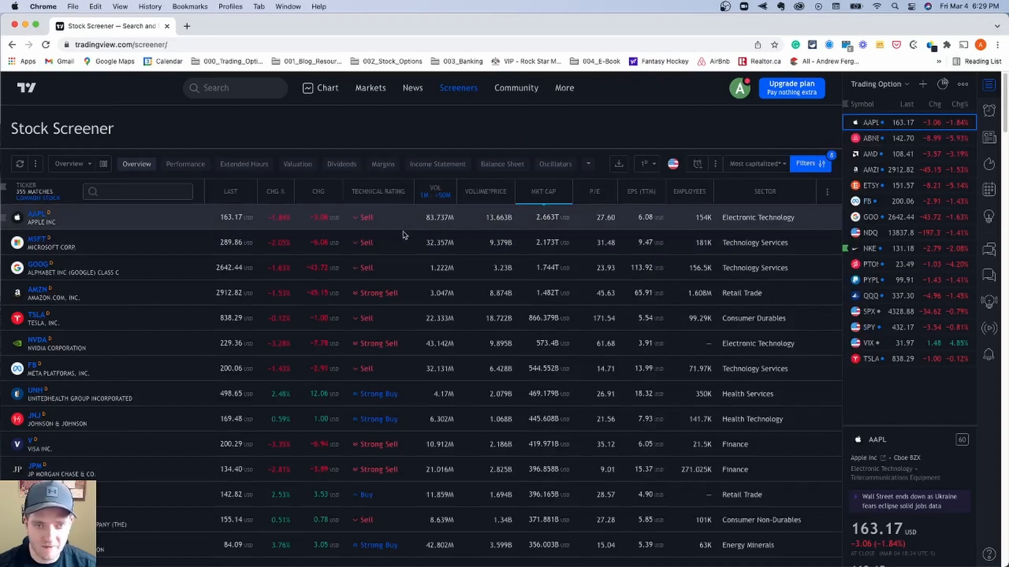
pyautogui.click(233, 198)
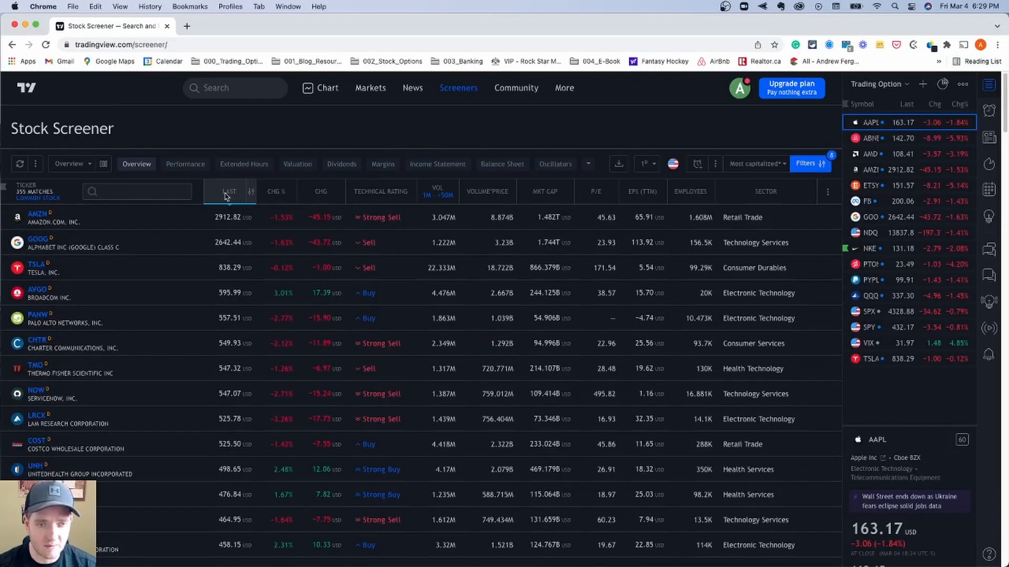
pyautogui.click(228, 198)
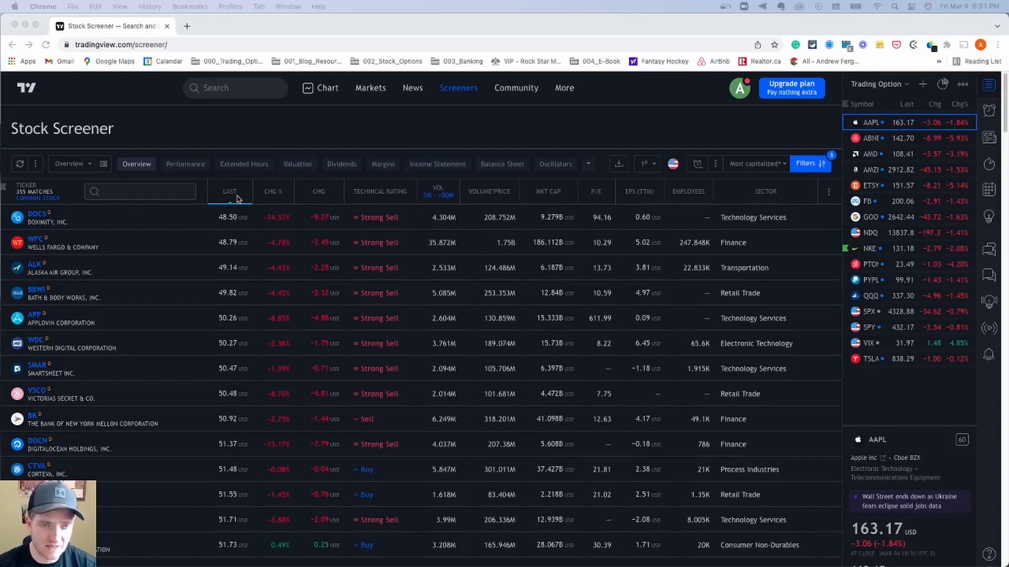
# - Add a filter for the Last price Below 75 and return to the results
pyautogui.click(827, 168)
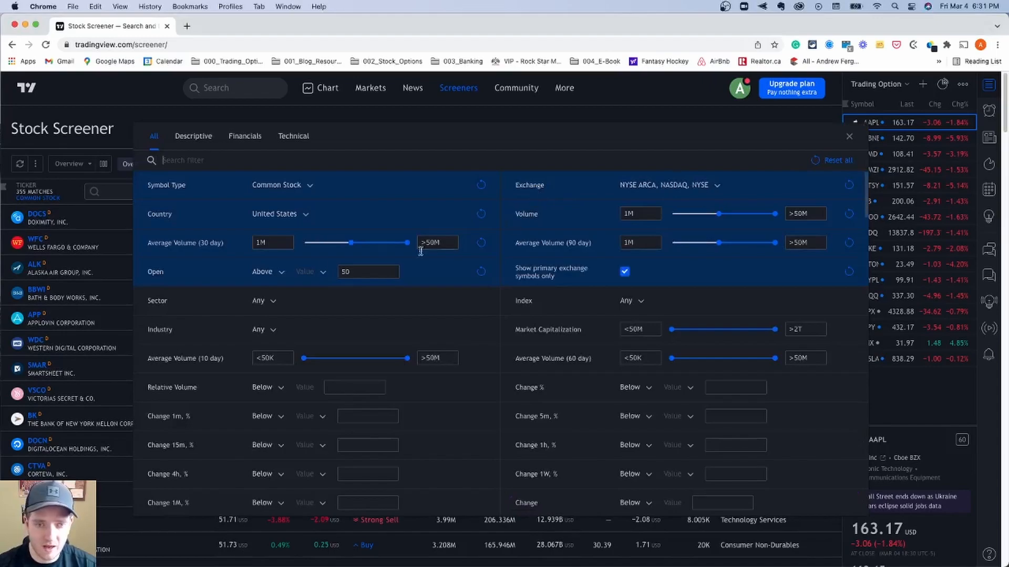
pyautogui.scroll(-5, 318, 315)
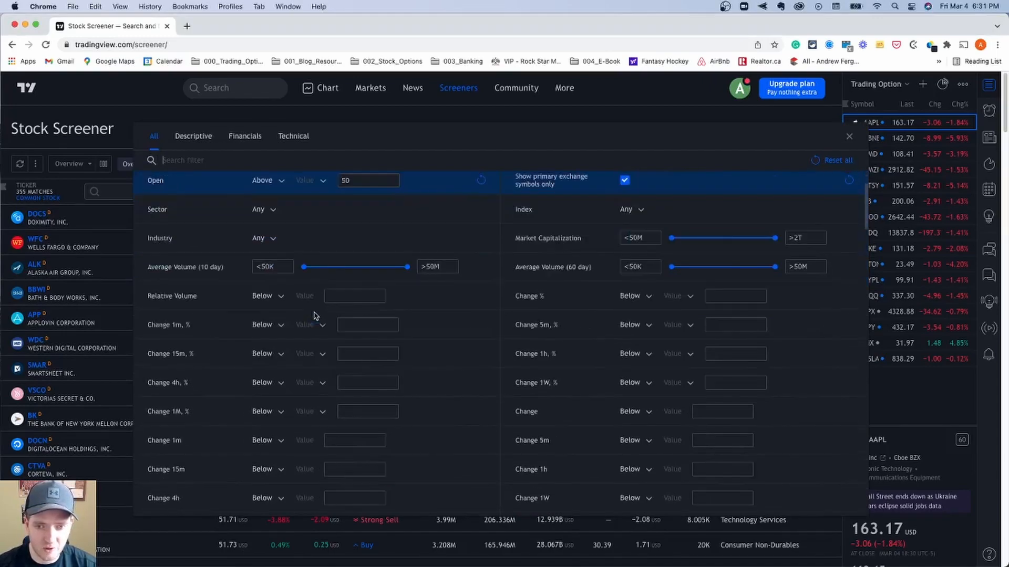
pyautogui.click(647, 380)
pyautogui.click(650, 389)
pyautogui.click(733, 380)
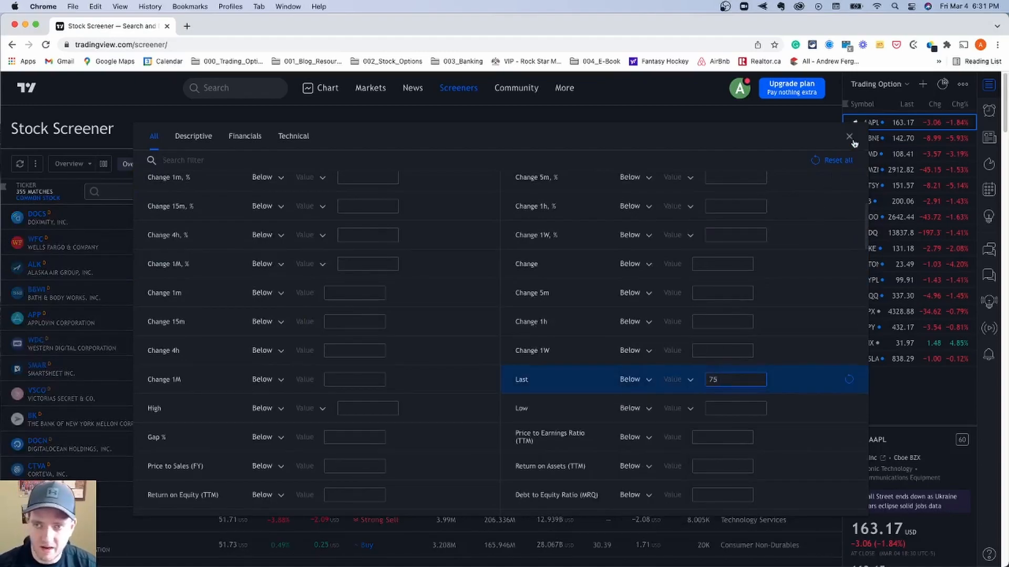
pyautogui.press('Escape')
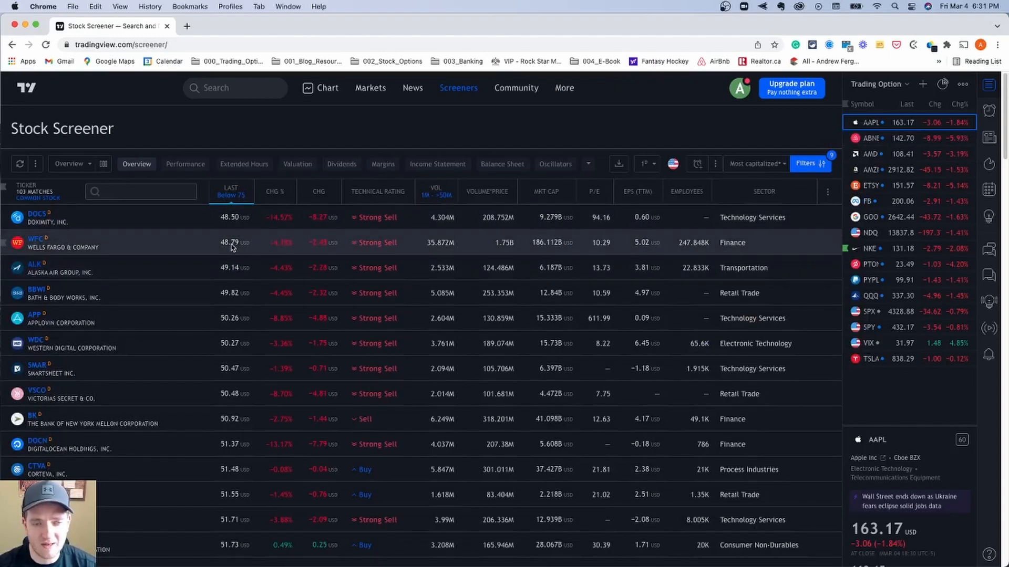
# - Sort the results in turn by last price, Volume*Price and market cap, highest values first
pyautogui.click(230, 193)
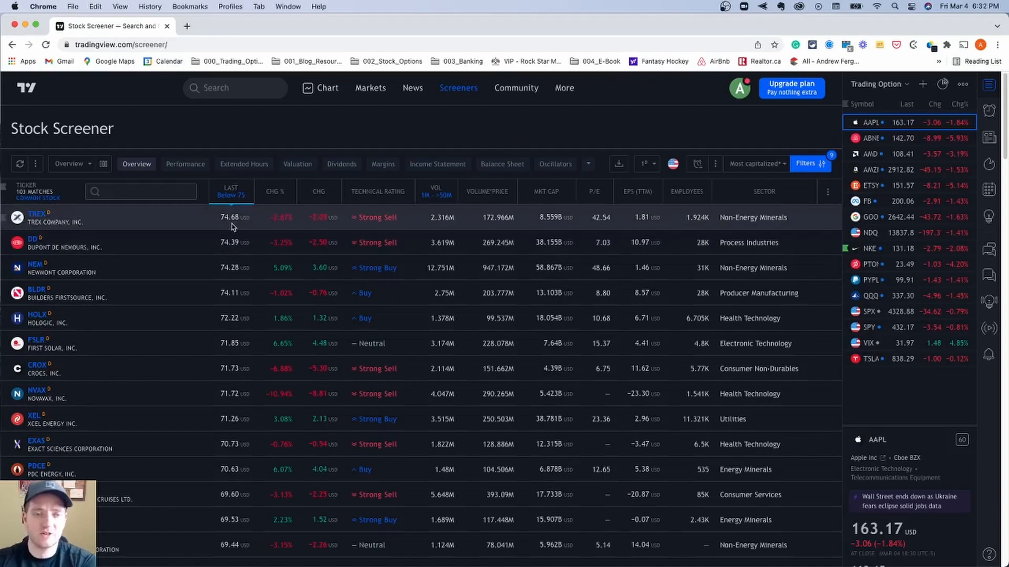
pyautogui.click(490, 194)
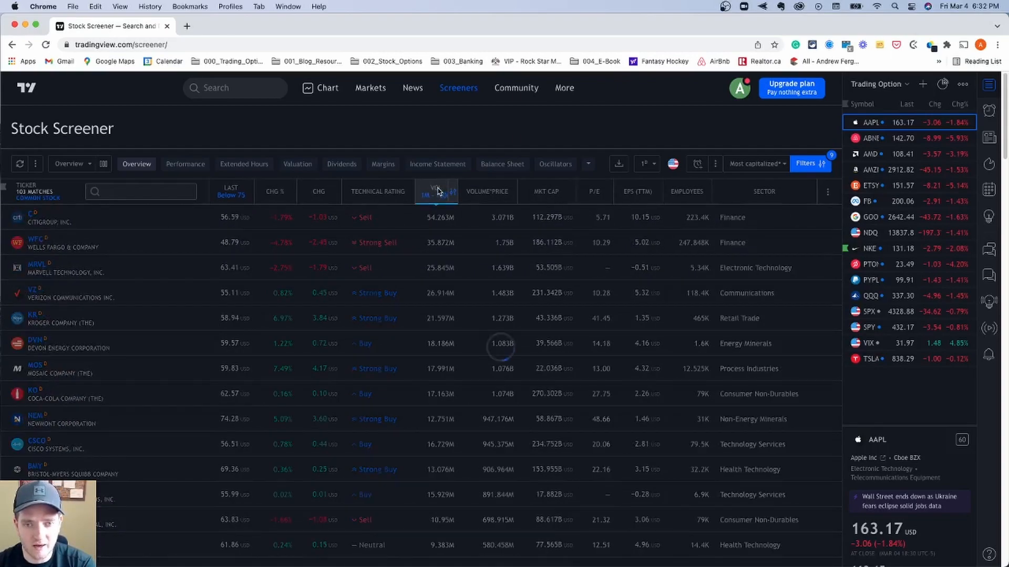
pyautogui.click(541, 191)
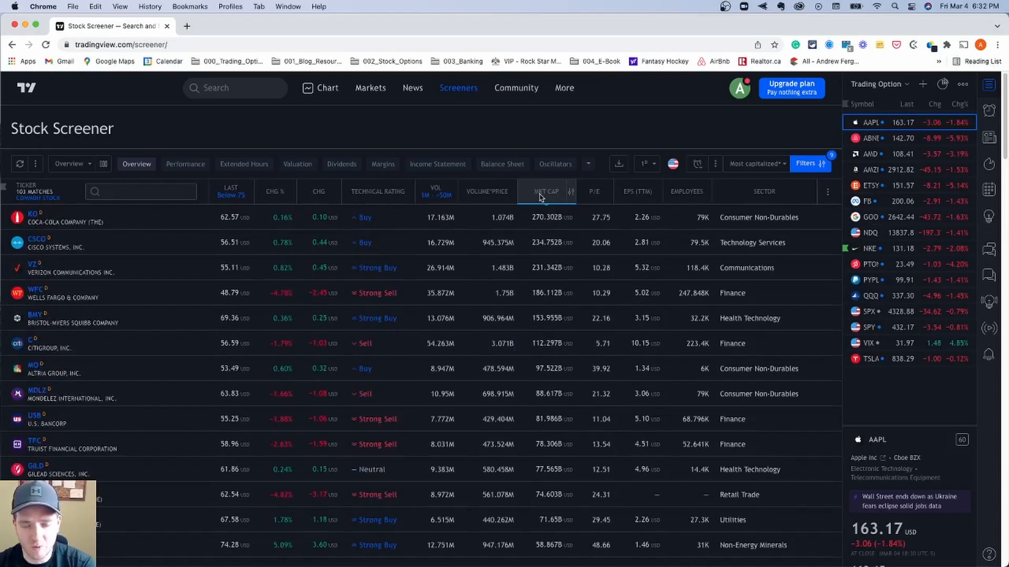
# - Change the price range filters to Open Above 10 and Last Below 20
pyautogui.click(805, 164)
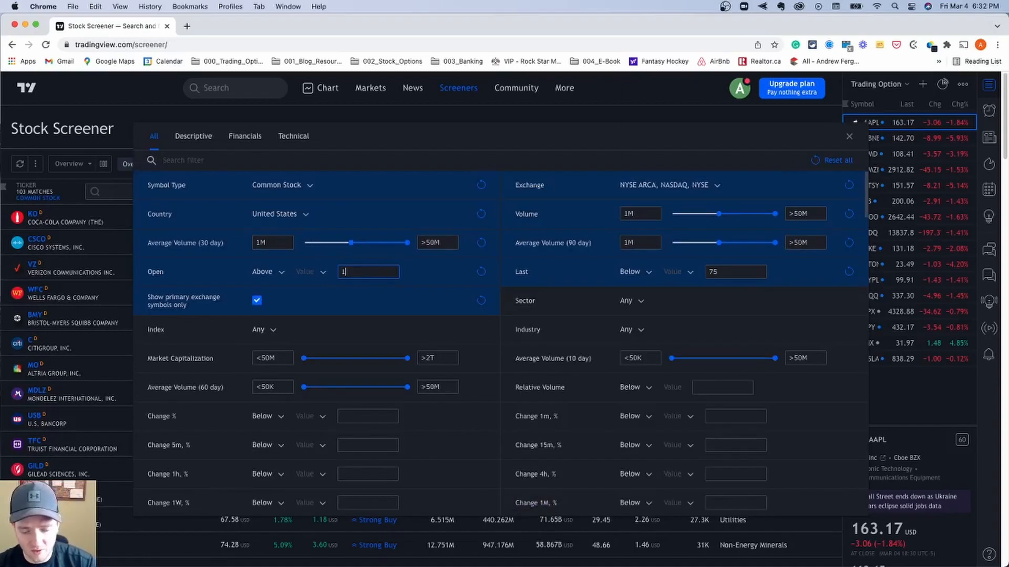
pyautogui.click(735, 272)
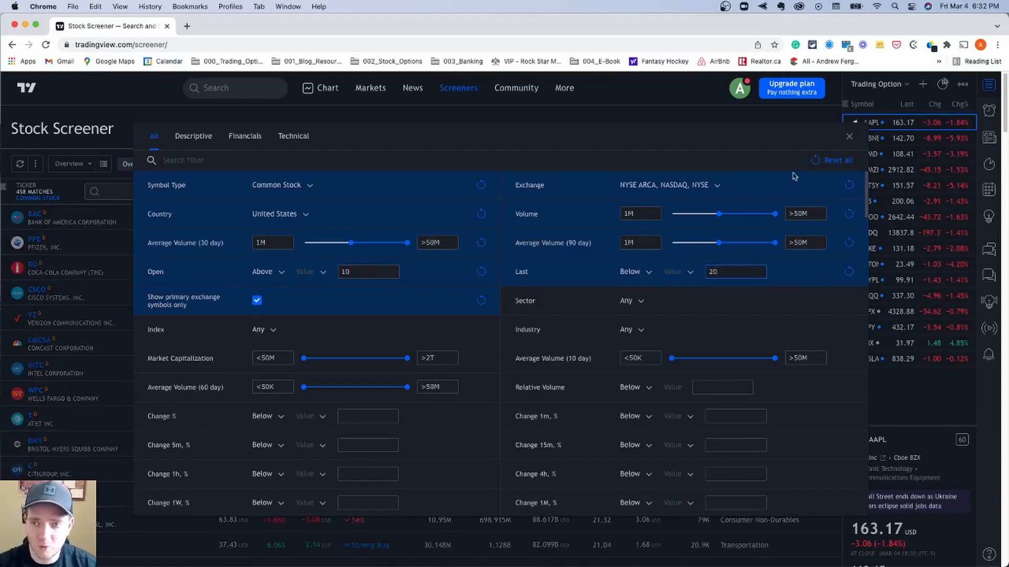
# - Close the filters, sort the results by last price from highest to lowest, and look through the matches
pyautogui.click(849, 137)
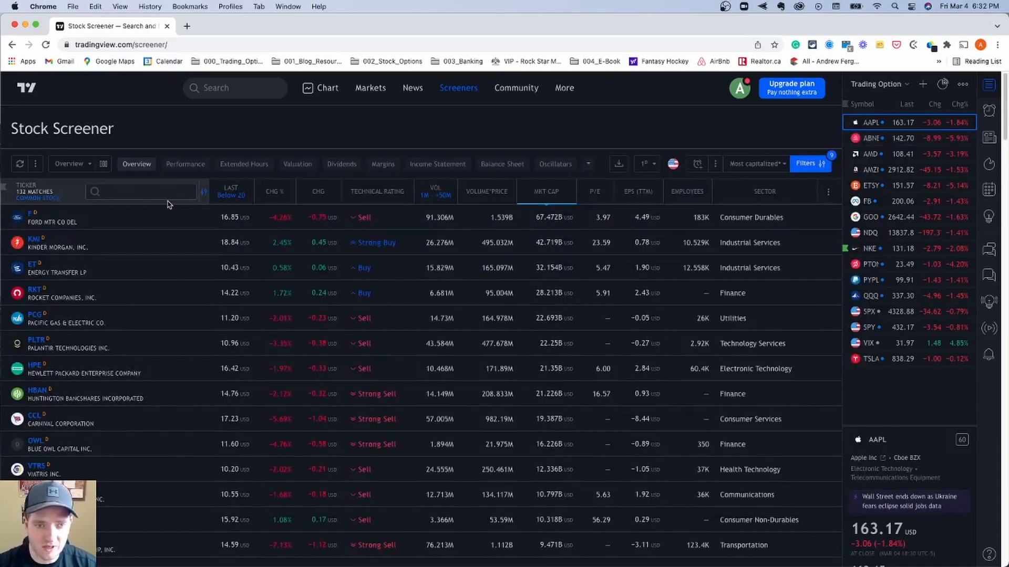
pyautogui.click(235, 191)
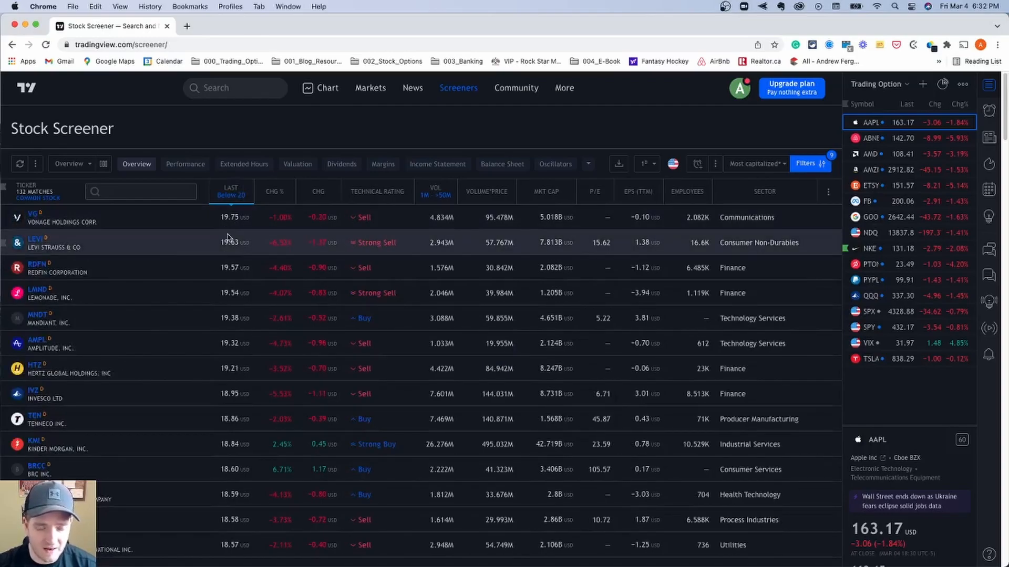
pyautogui.scroll(-4, 232, 262)
pyautogui.scroll(-15, 232, 261)
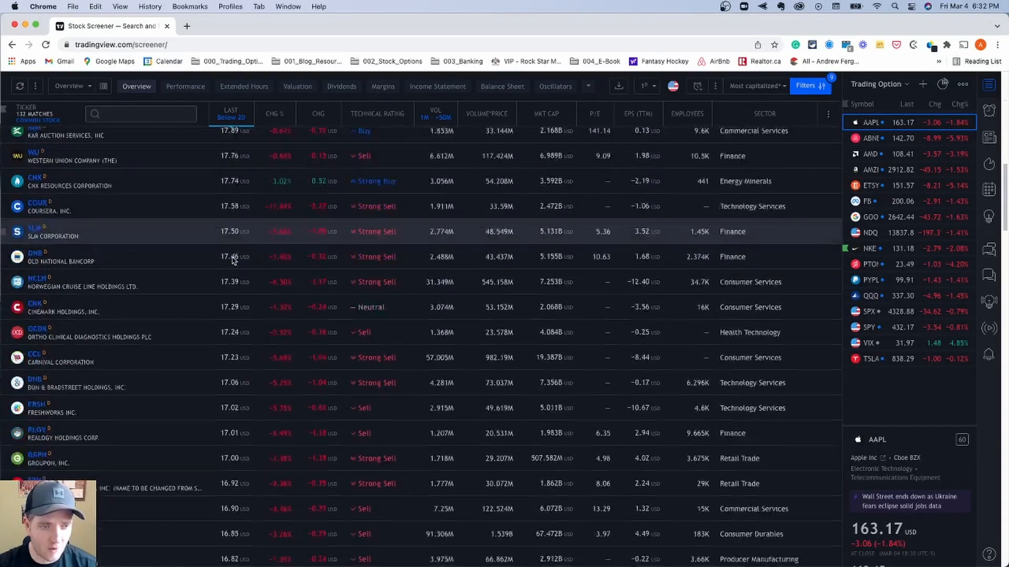
pyautogui.scroll(-4, 233, 261)
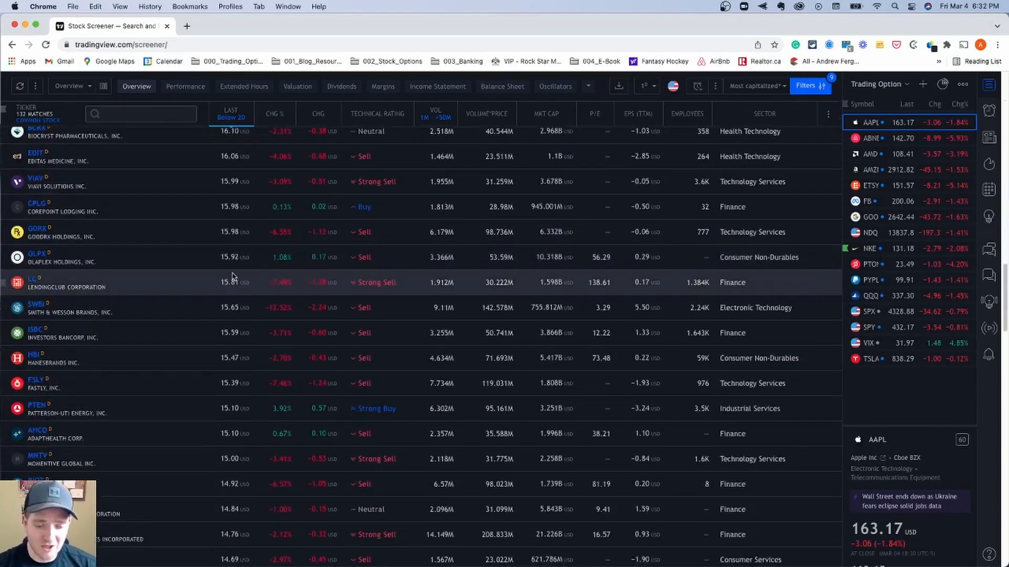
pyautogui.scroll(20, 232, 276)
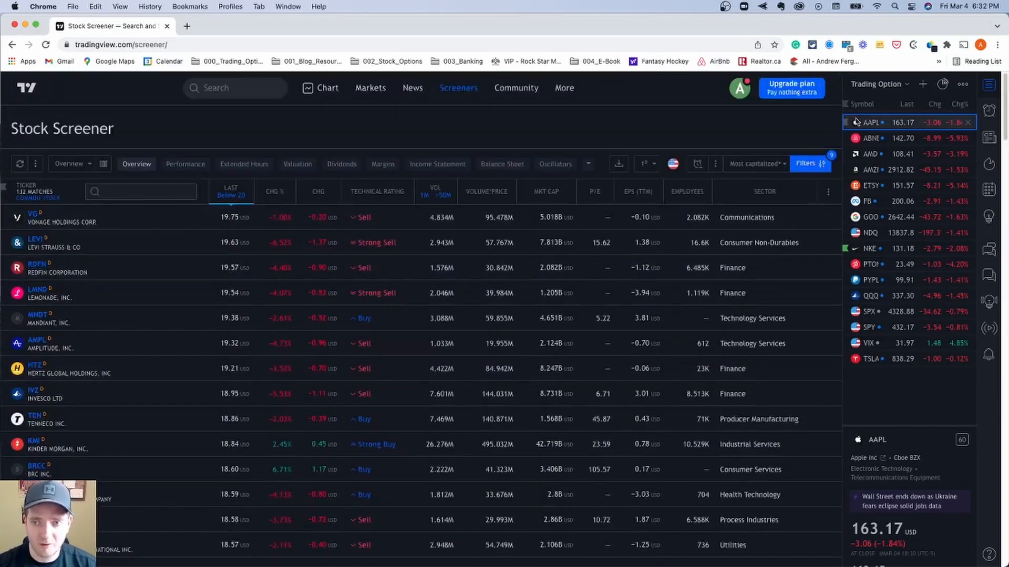
# - Add a filter for Simple Moving Average (50) Above Simple Moving Average (200) and return to the results
pyautogui.click(810, 164)
pyautogui.scroll(-10, 242, 294)
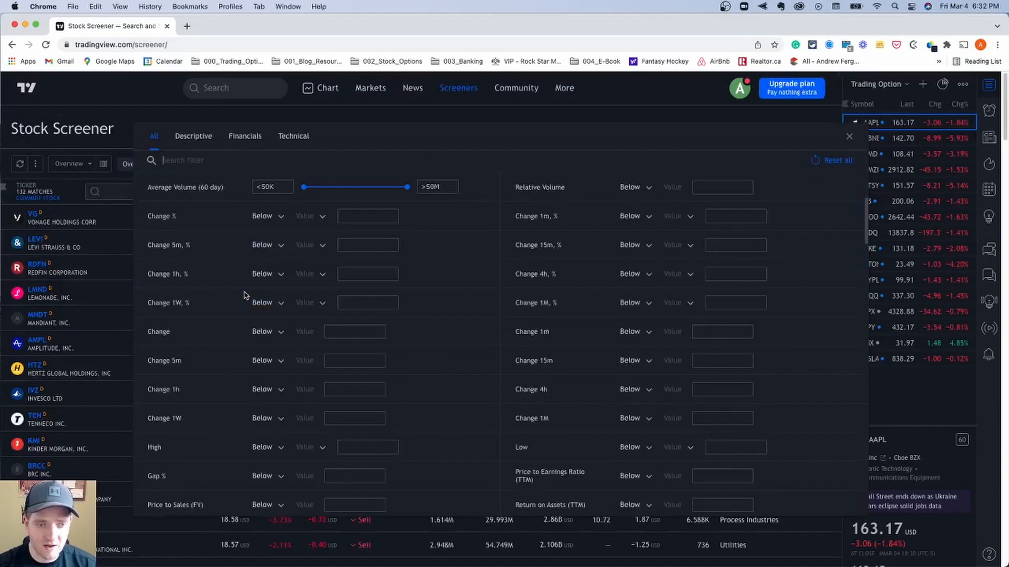
pyautogui.scroll(-10, 244, 295)
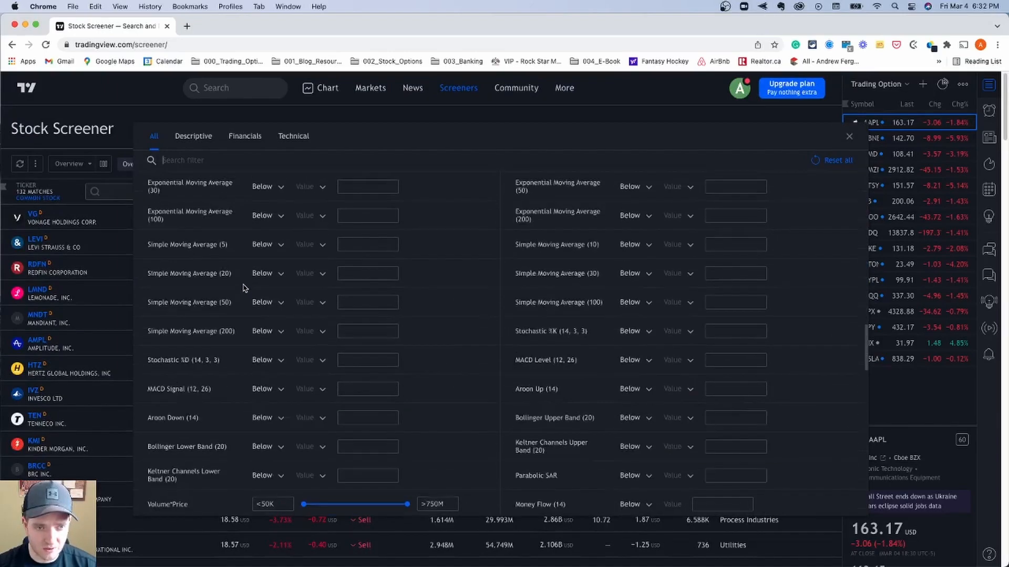
pyautogui.scroll(1, 233, 279)
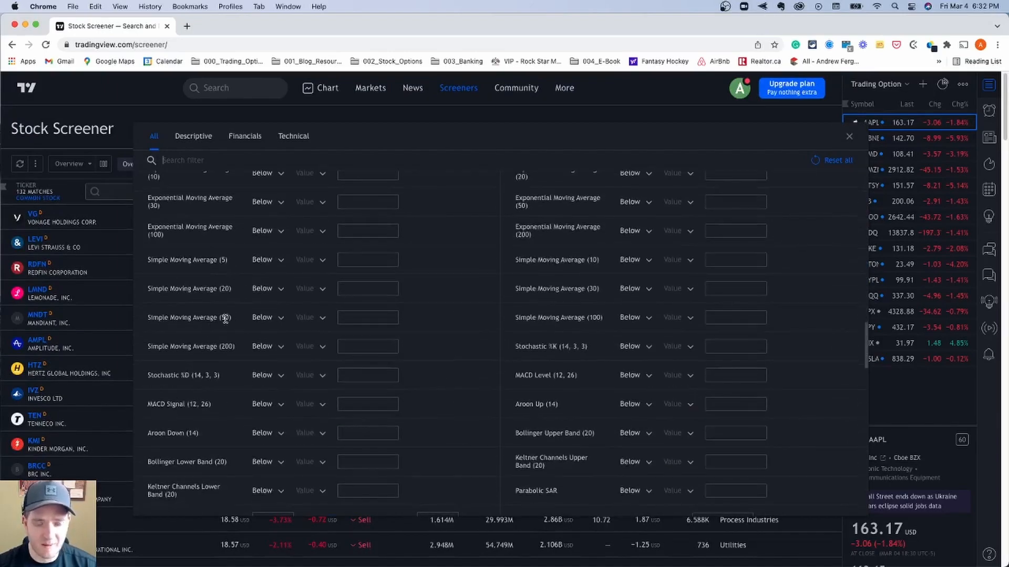
pyautogui.click(273, 317)
pyautogui.click(274, 353)
pyautogui.click(347, 319)
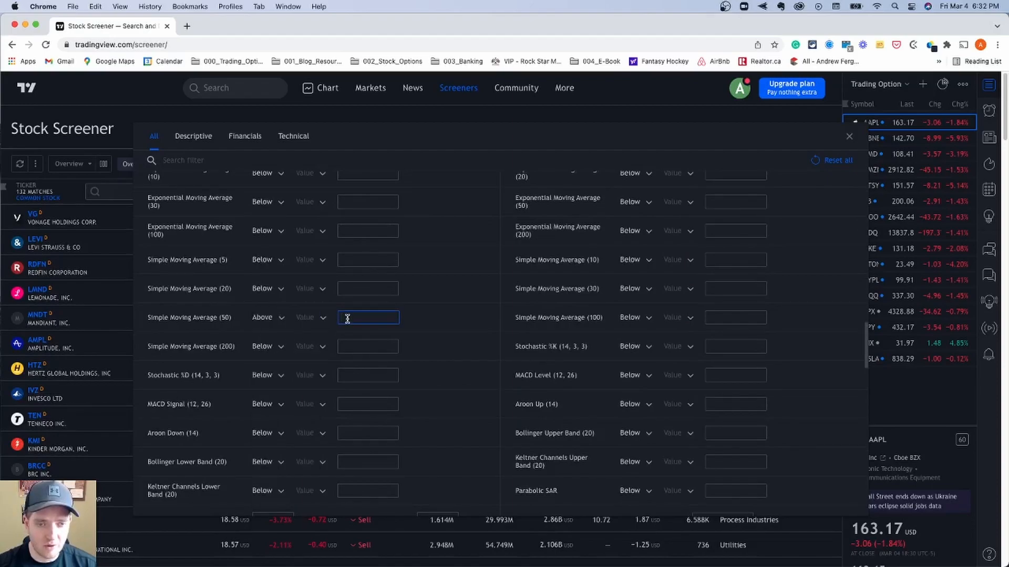
pyautogui.click(320, 318)
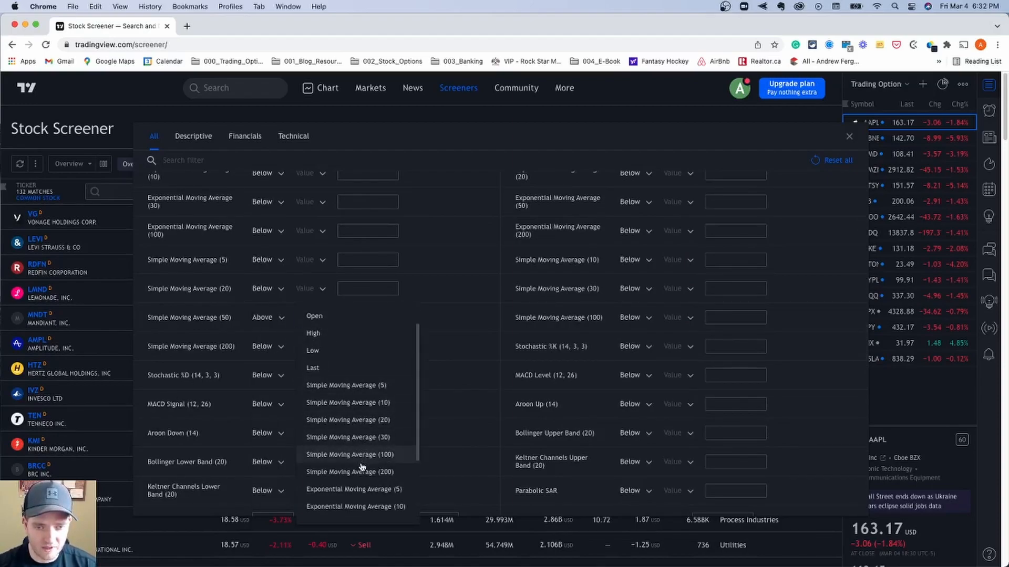
pyautogui.click(360, 468)
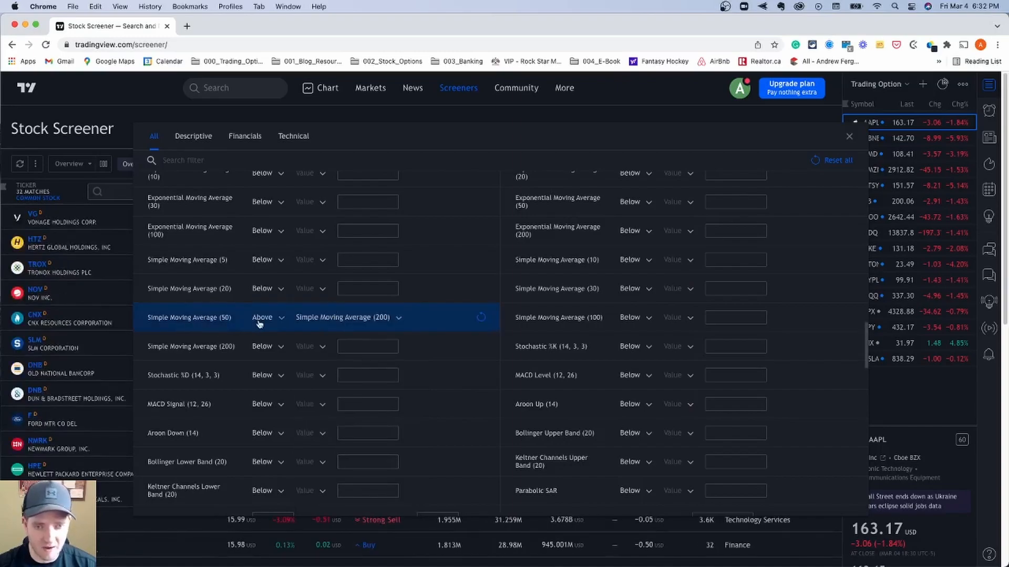
pyautogui.click(849, 137)
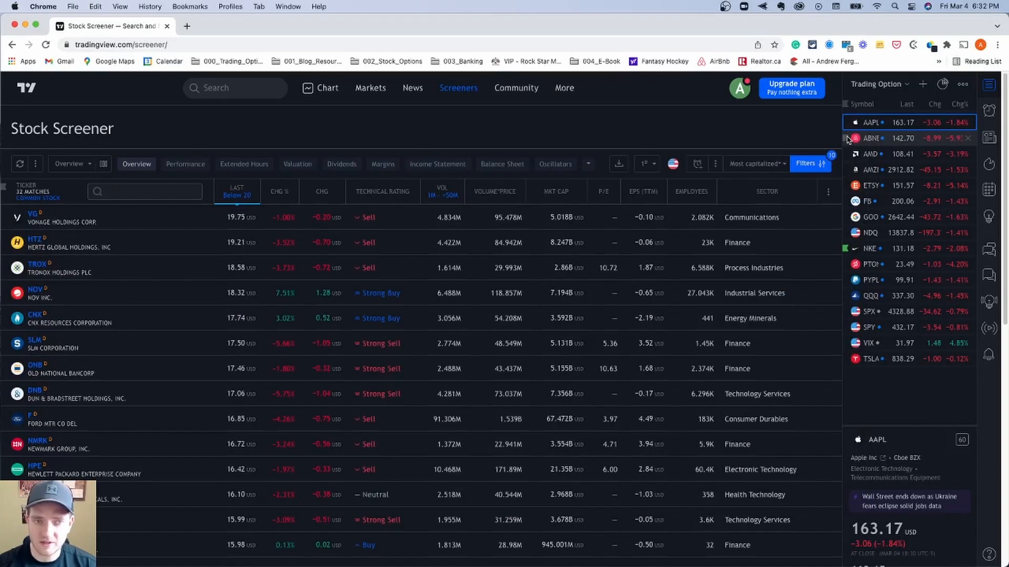
# - Look through the filtered matches and select the Ford (F) row
pyautogui.scroll(-1, 194, 239)
pyautogui.scroll(-3, 194, 239)
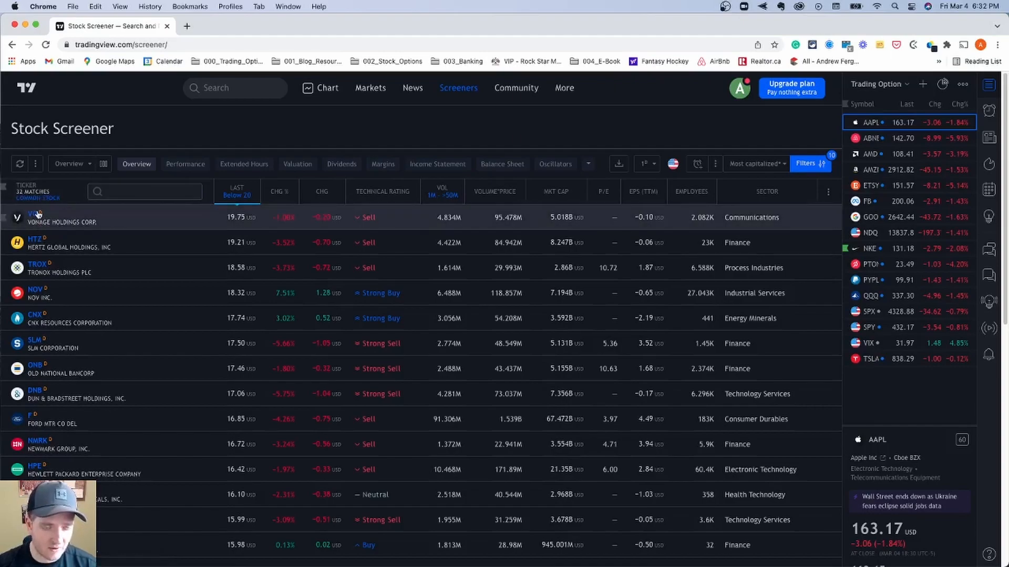
pyautogui.scroll(-5, 124, 242)
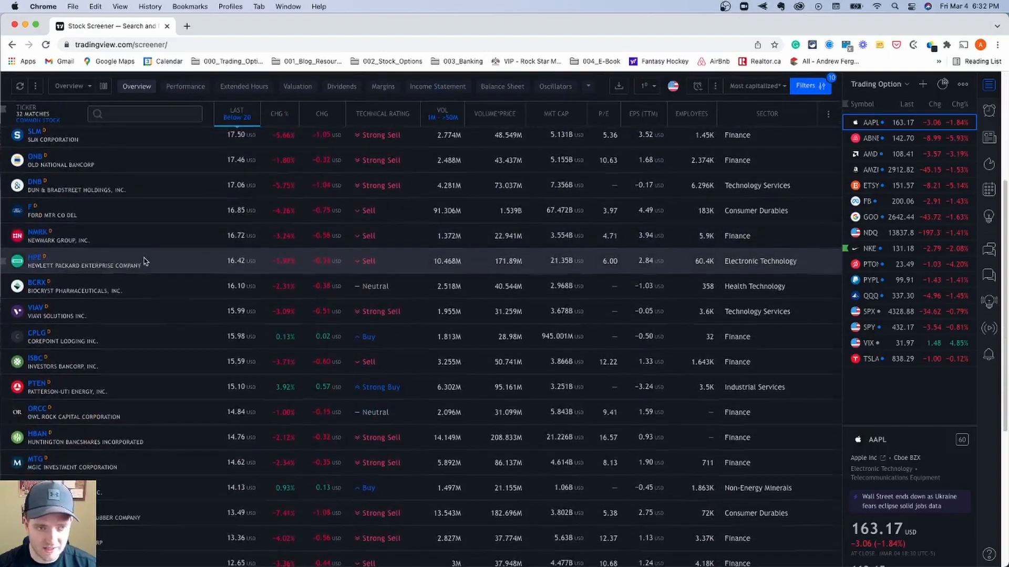
pyautogui.scroll(2, 145, 261)
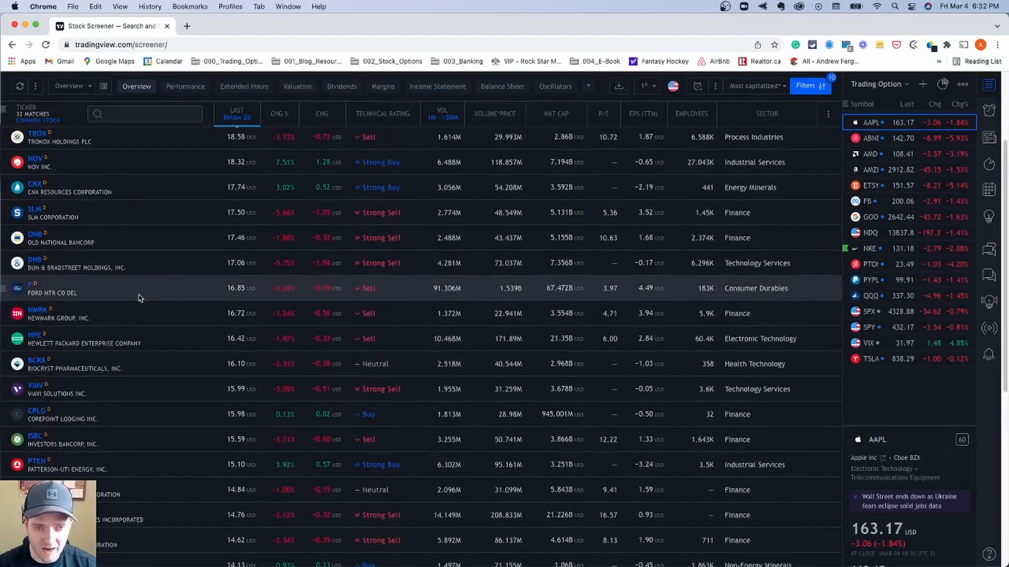
pyautogui.scroll(2, 140, 298)
pyautogui.click(177, 369)
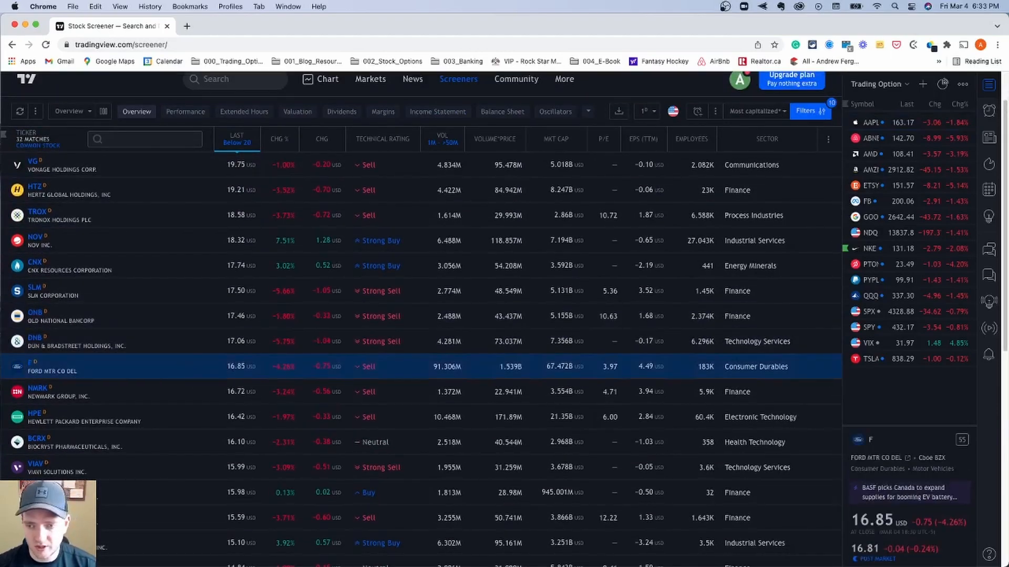
# - Open the chart page, load the NYSE stock F (Ford Motor Company), and examine its latest candles and moving averages
pyautogui.click(318, 80)
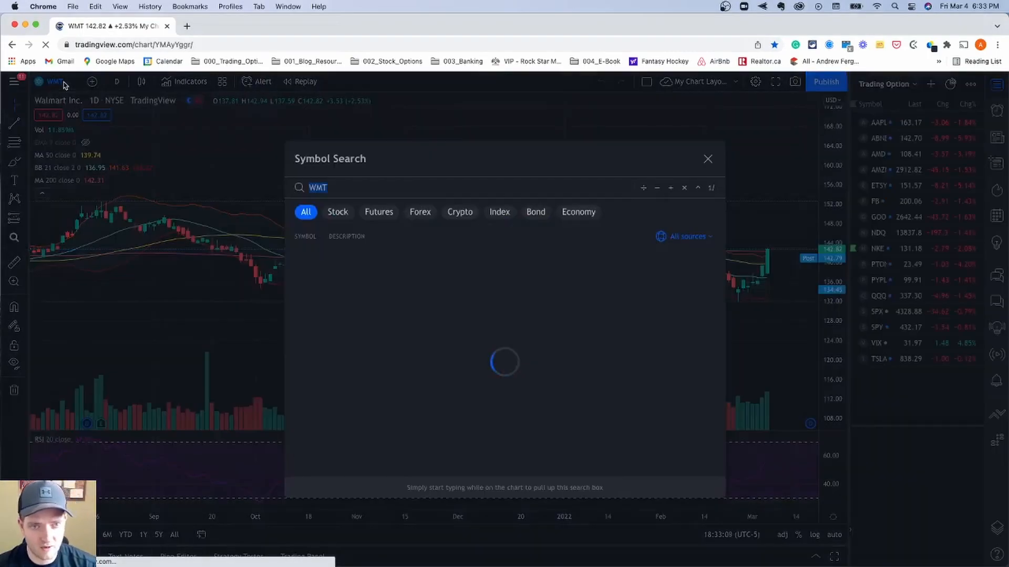
pyautogui.click(66, 84)
pyautogui.write('F')
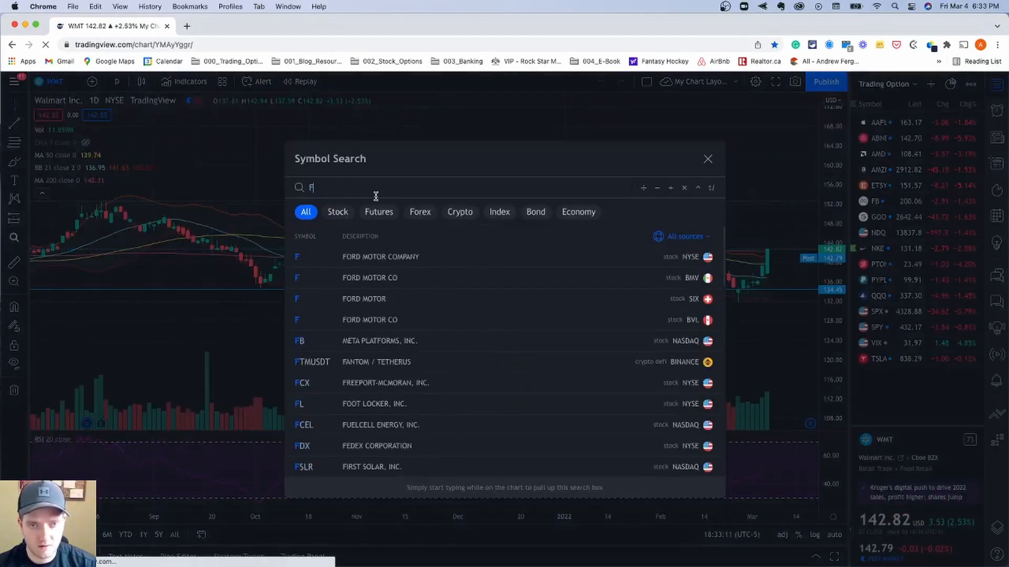
pyautogui.click(351, 259)
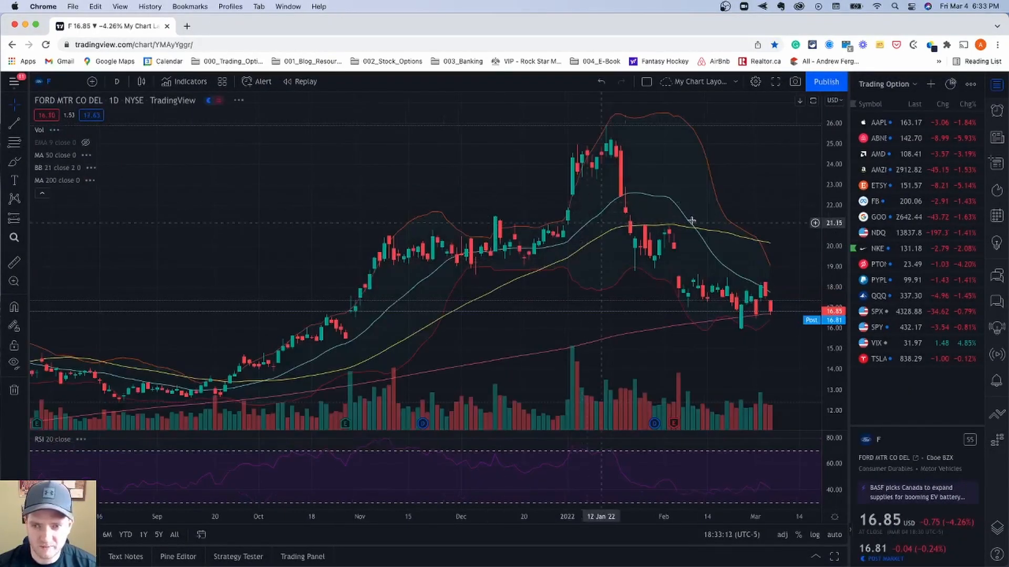
pyautogui.hscroll(5, 729, 219)
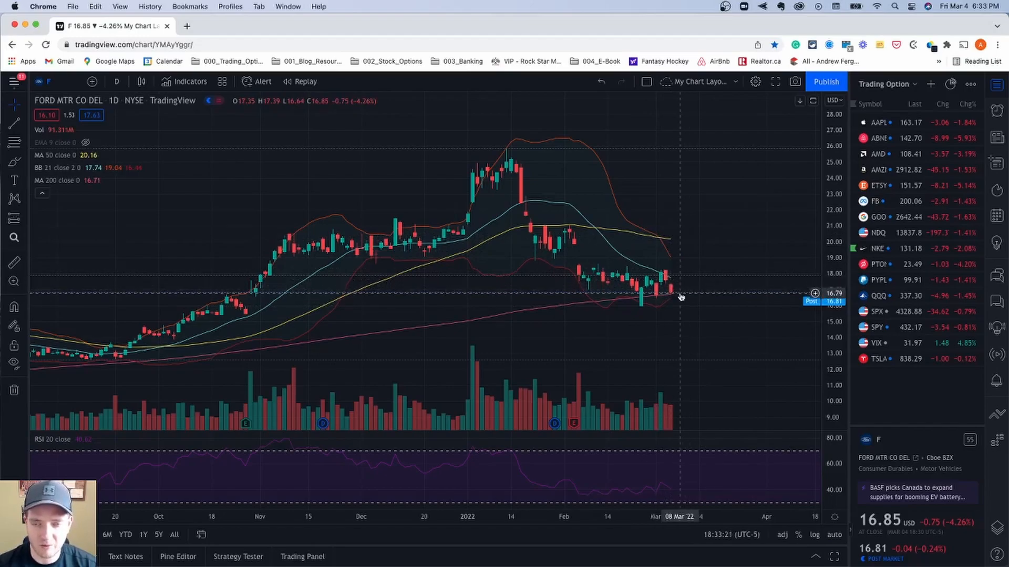
pyautogui.moveTo(718, 300); pyautogui.dragTo(604, 294)
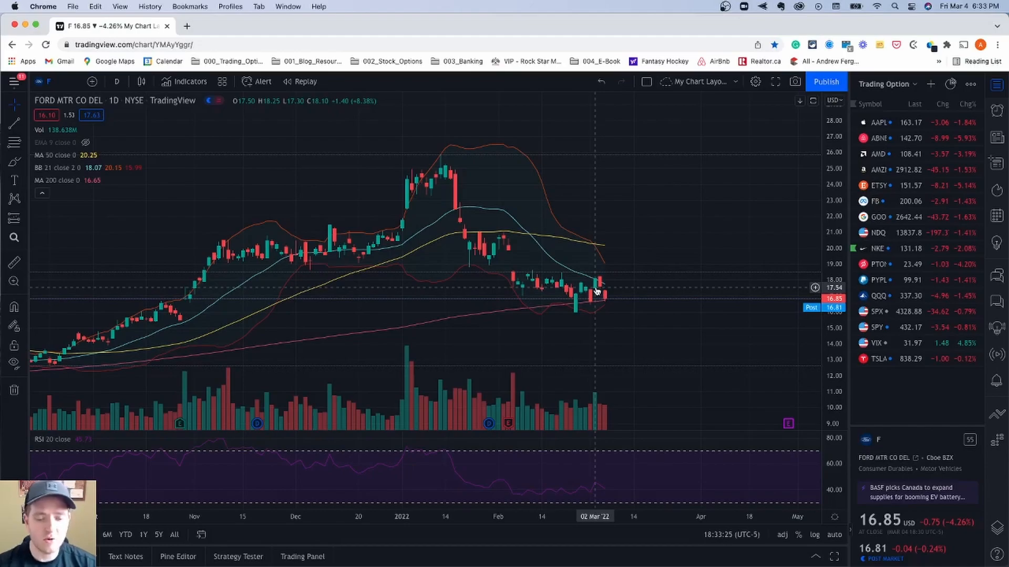